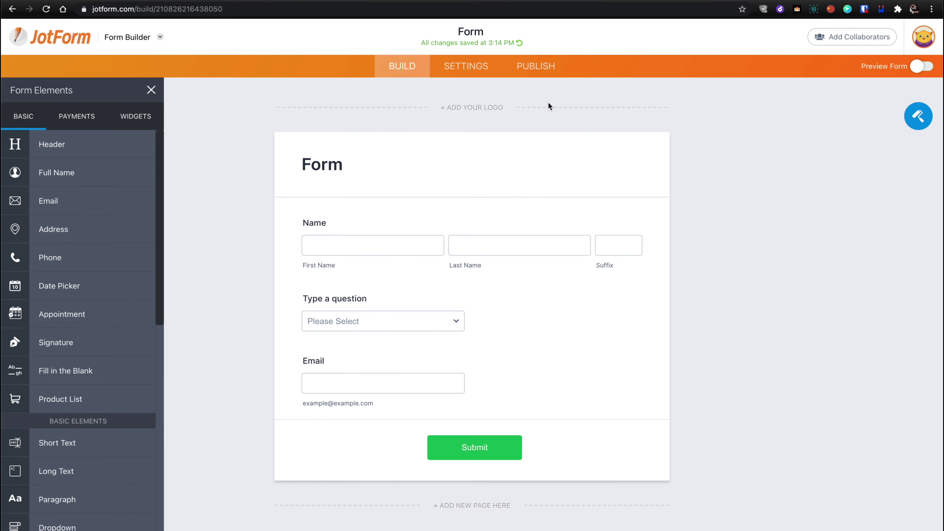
- Open the published form in a new tab and load its link with prefill parameters for first name, last name and suffix M.D
click(543, 73)
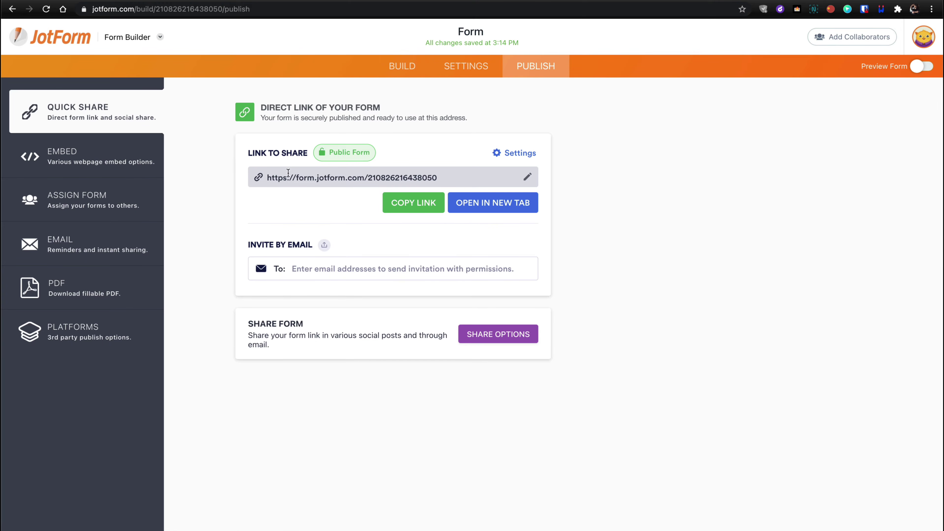
click(515, 207)
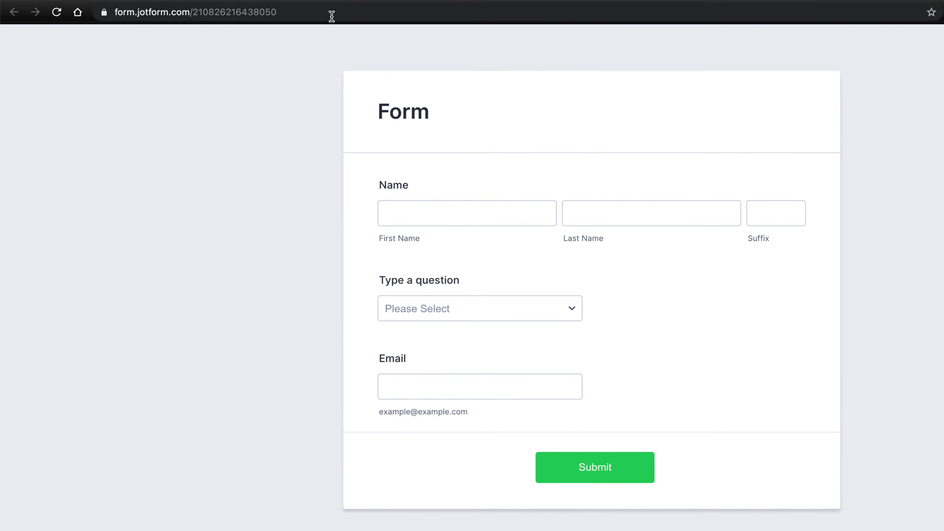
click(332, 15)
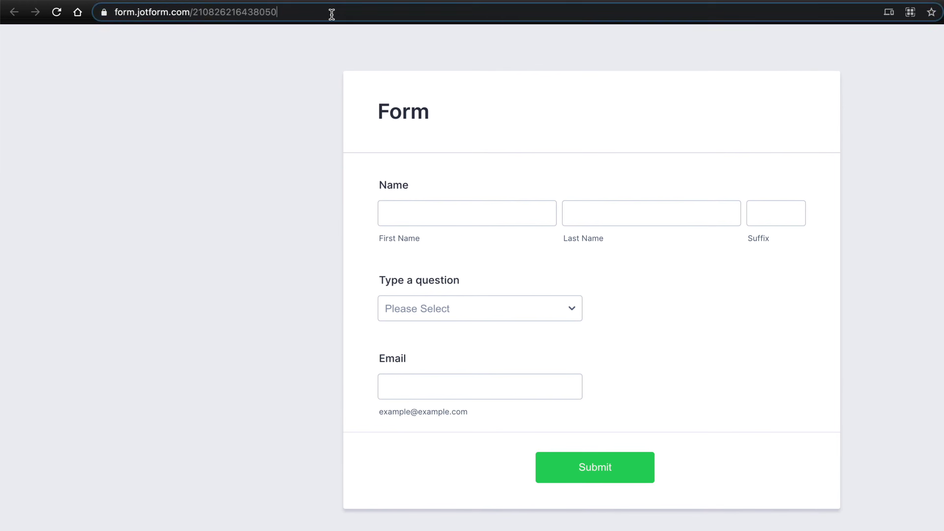
click(331, 16)
key(super+a)
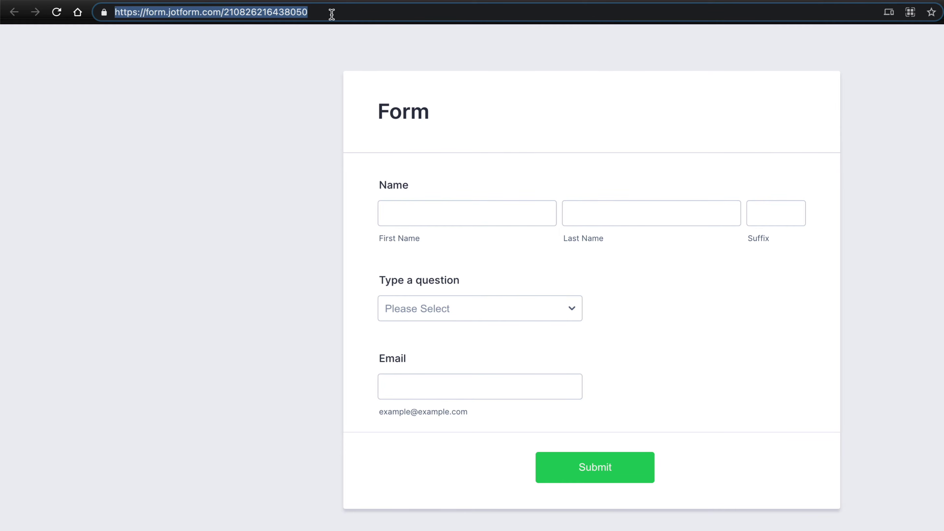
key(super+v)
key(Return)
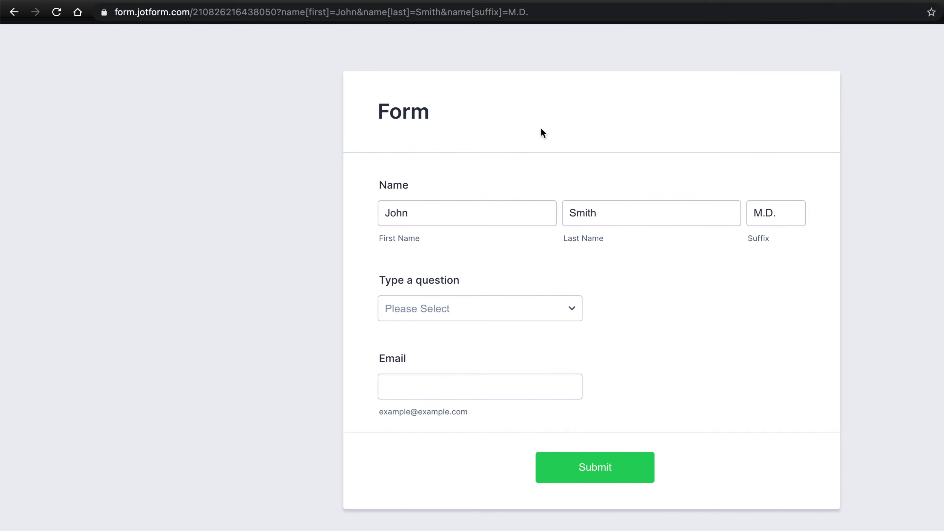
- Examine the base form address and the first-name parameter in the prefilled link
click(286, 14)
click(296, 14)
drag(306, 14, 114, 10)
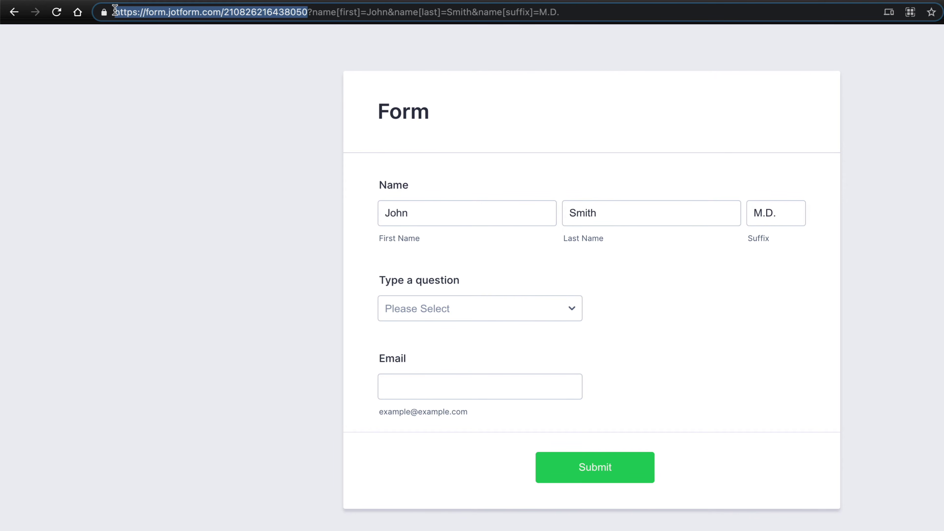
click(314, 11)
drag(313, 12, 395, 12)
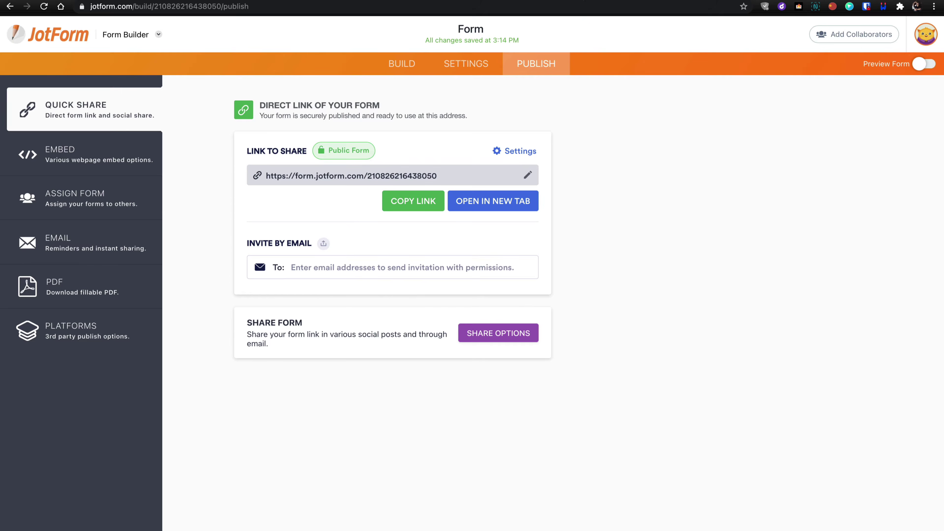
- Return to the form builder and add a Short Text field between the Name field and the dropdown question
click(394, 67)
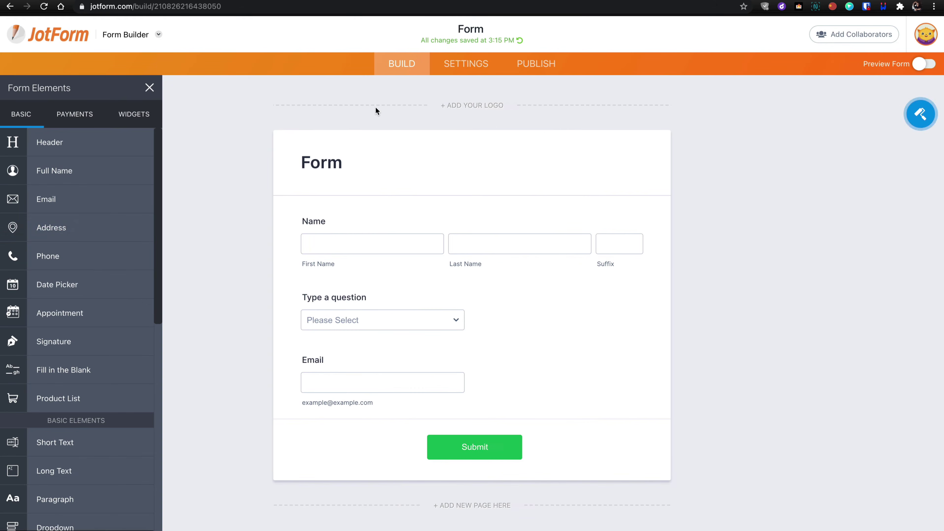
scroll(84, 232, down, 1)
drag(74, 409, 387, 288)
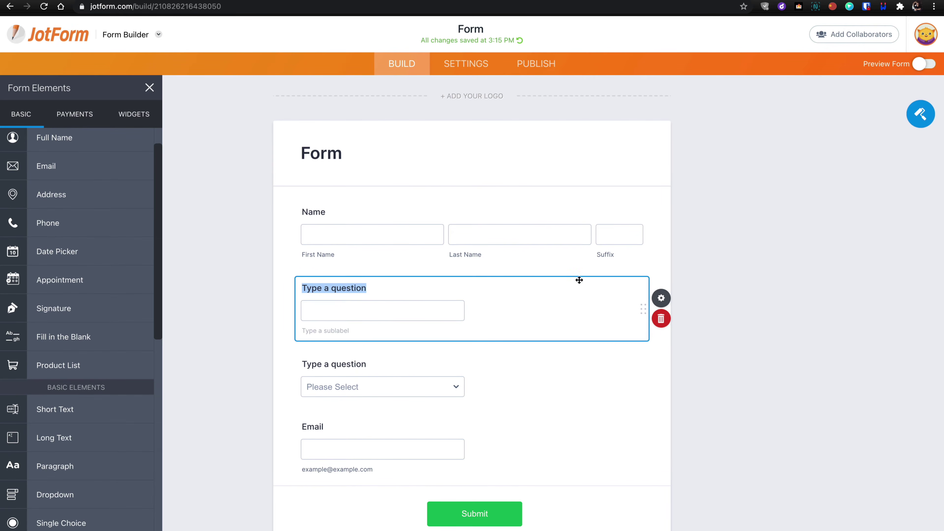
- Look up the Short Text field's unique name in the Field Details of its advanced properties
click(661, 298)
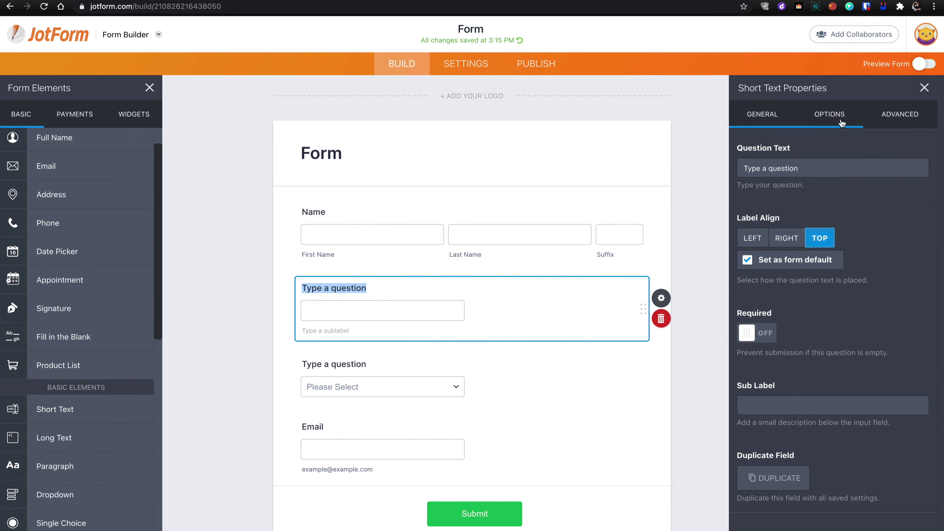
click(900, 114)
scroll(822, 377, down, 2)
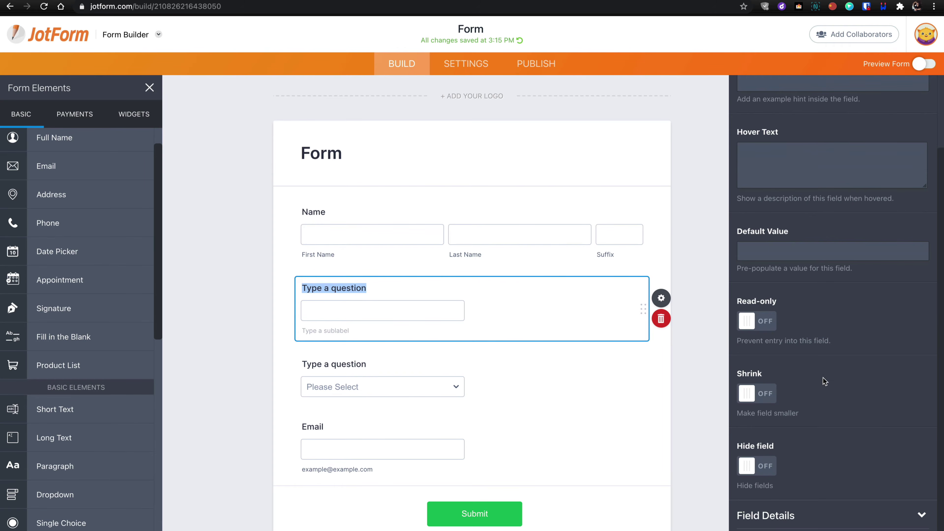
click(819, 519)
scroll(839, 441, down, 5)
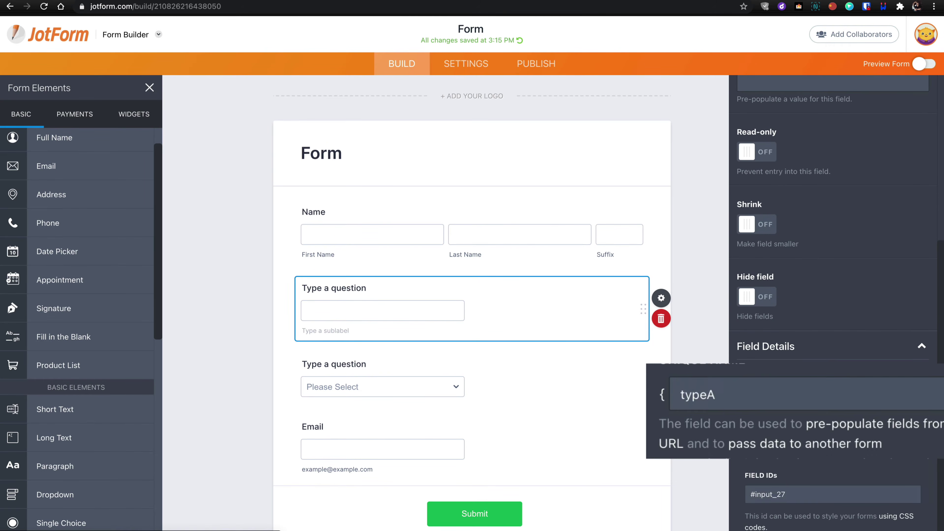
drag(680, 395, 724, 396)
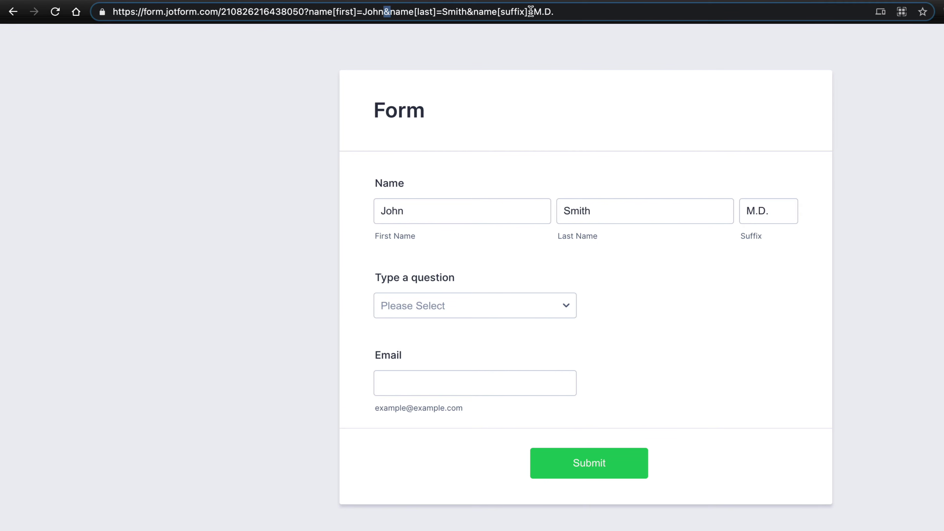
- Append &typeA=hello to the prefilled form link, load it and check the text question's value
click(573, 11)
text(&)
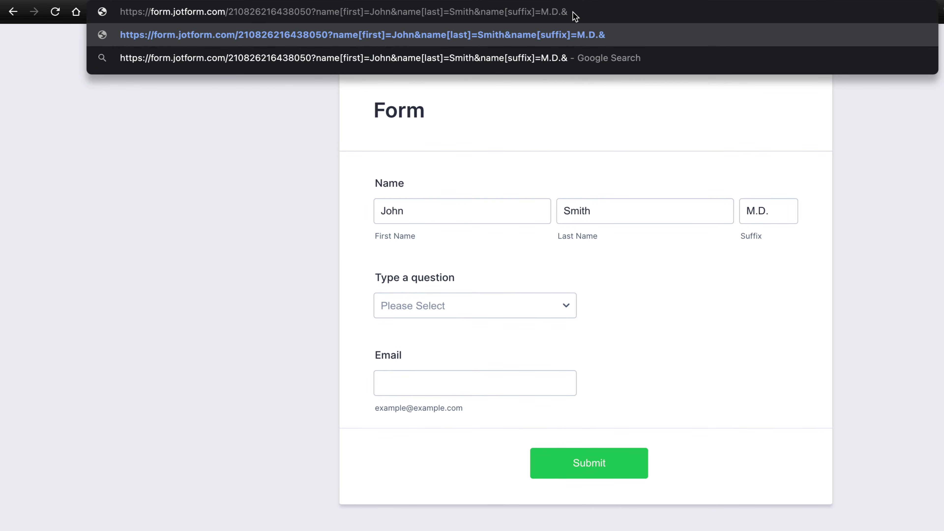
text(type)
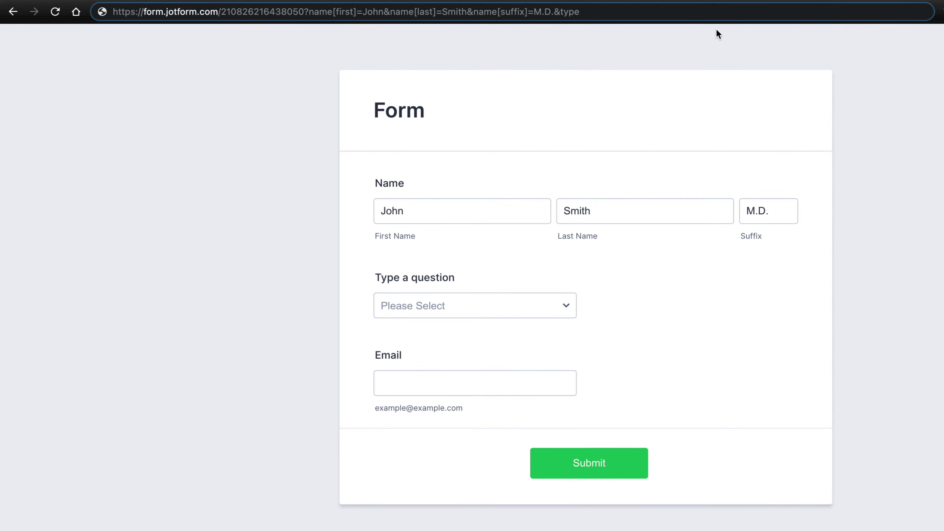
text(A)
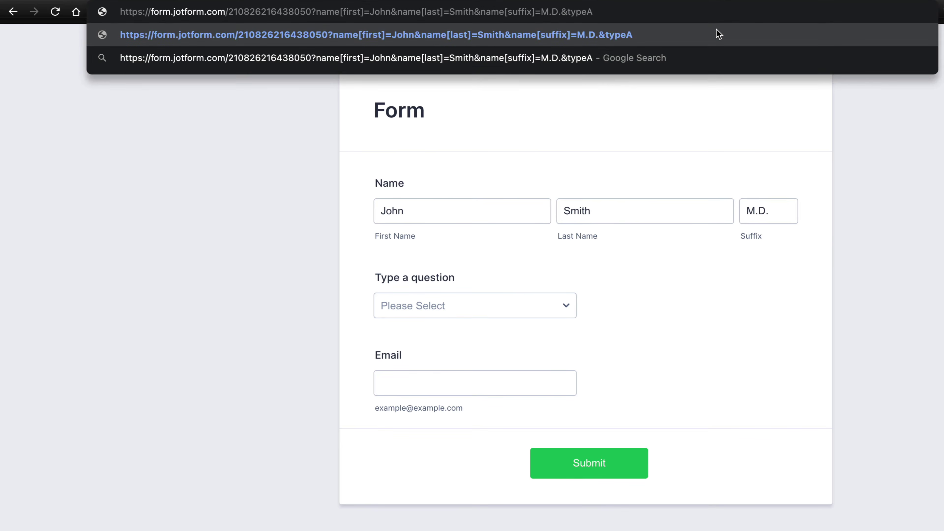
text(=hello)
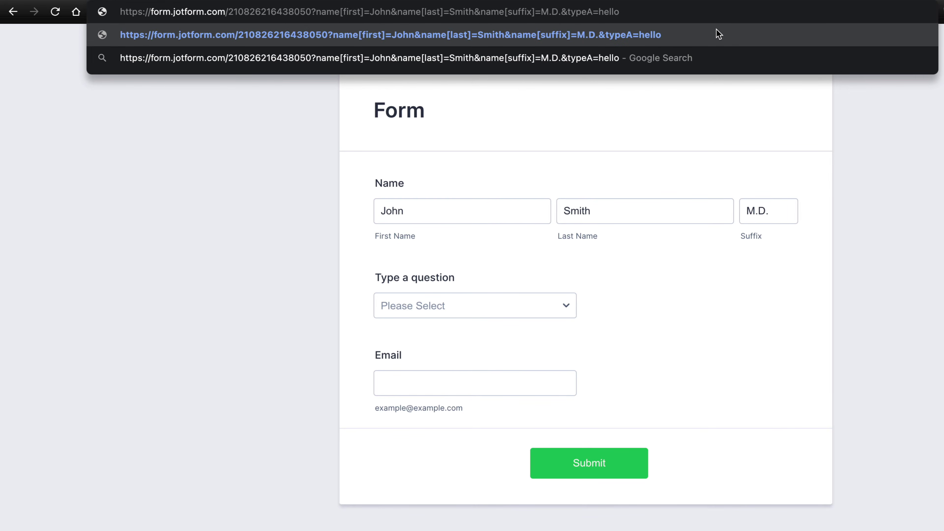
key(Return)
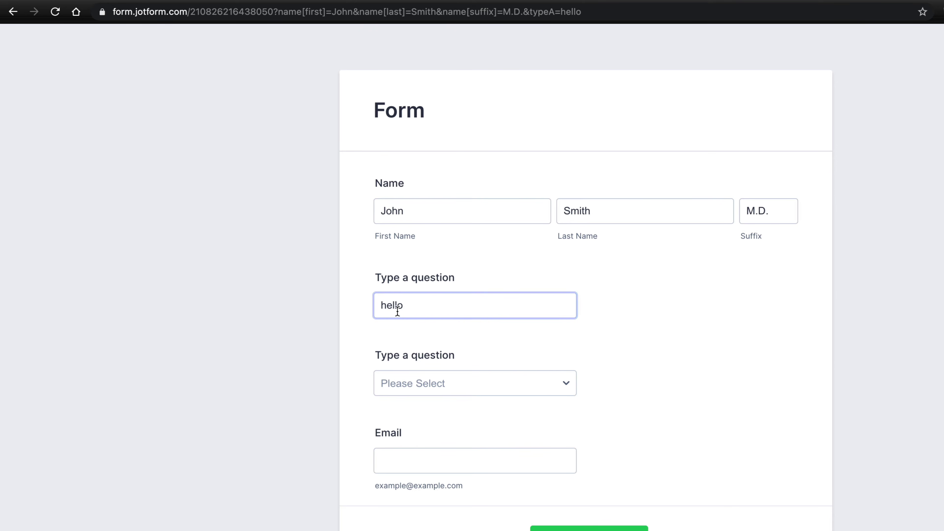
click(381, 303)
drag(382, 303, 410, 302)
click(410, 302)
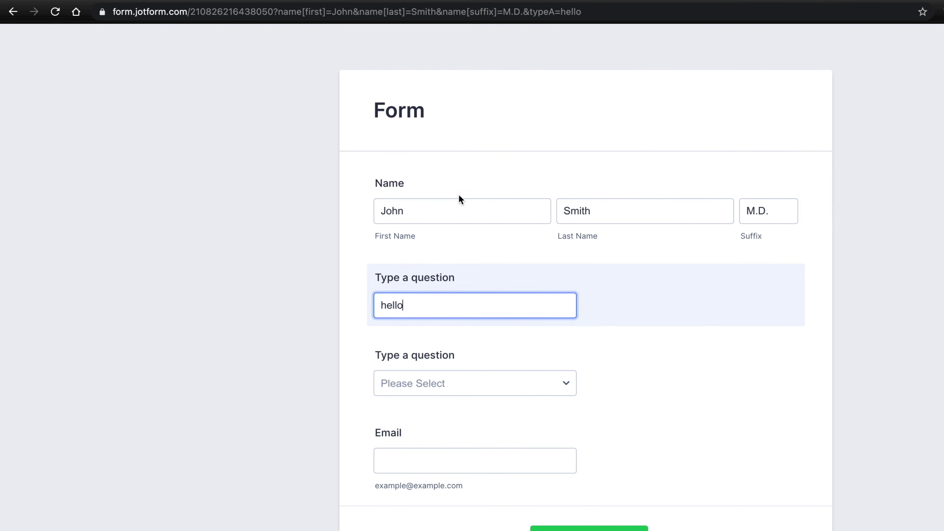
- Set the typeA parameter in the form link to support and reload the form
click(594, 12)
click(597, 13)
key(BackSpace)
key(BackSpace)
key(BackSpace)
key(BackSpace)
key(BackSpace)
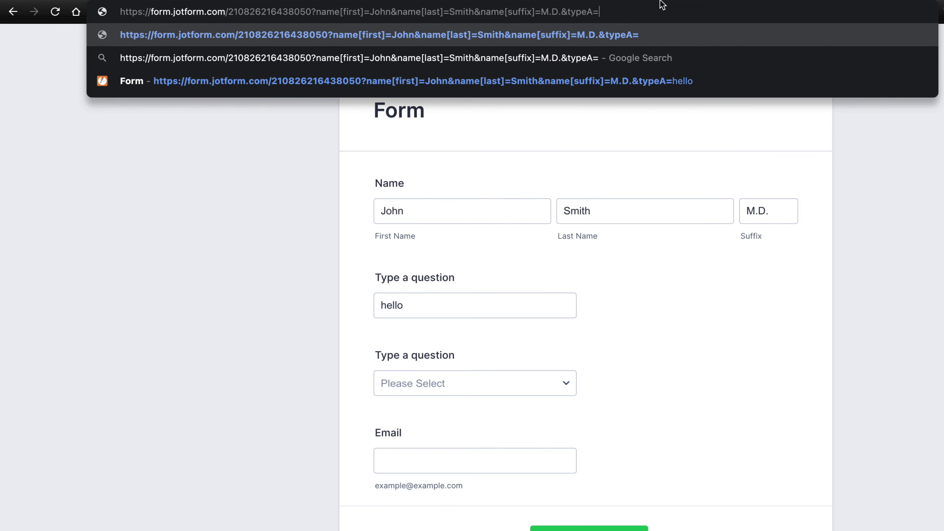
text(support)
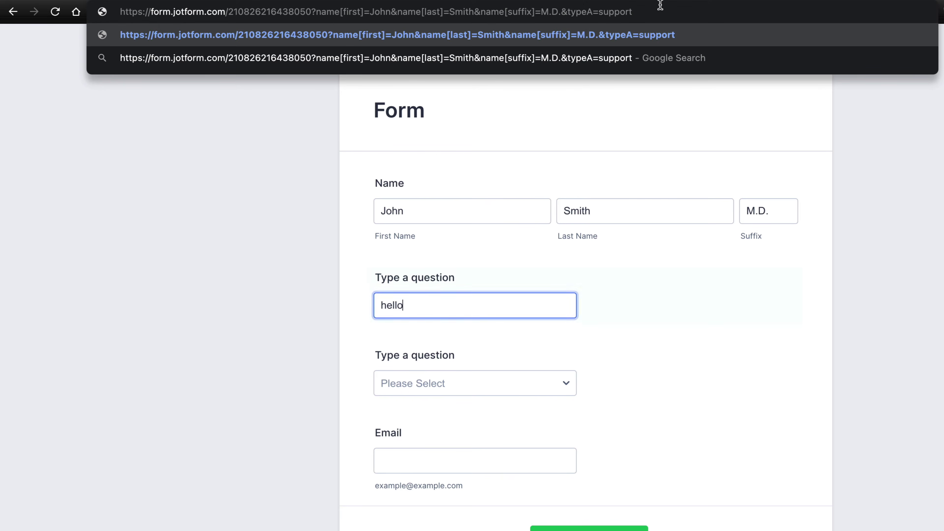
key(Return)
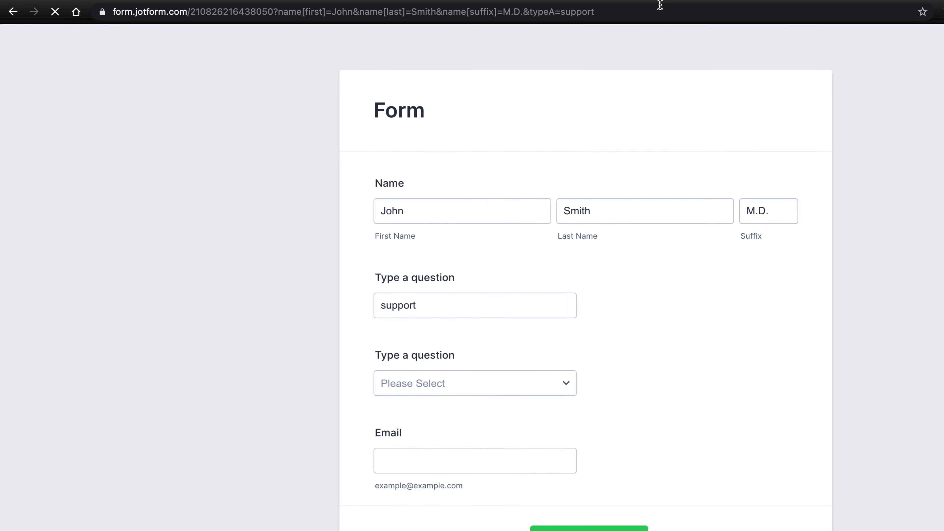
- Review the dropdown question's options in the form builder and look up its unique name in the advanced Field Details
click(464, 377)
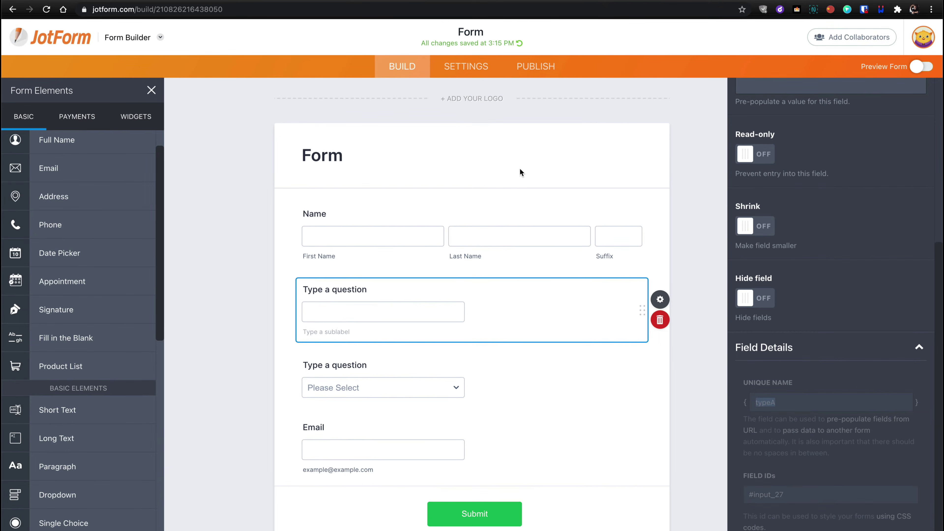
click(485, 377)
click(439, 376)
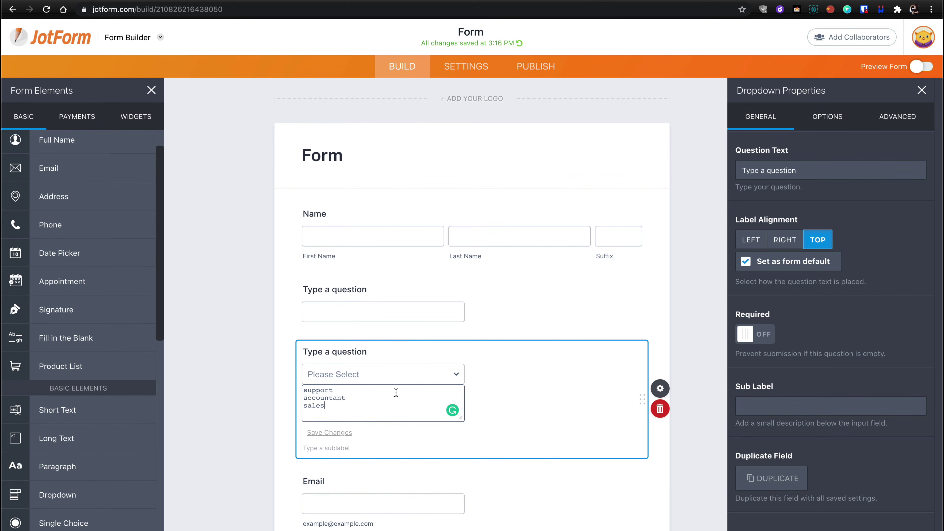
click(899, 119)
scroll(780, 354, down, 3)
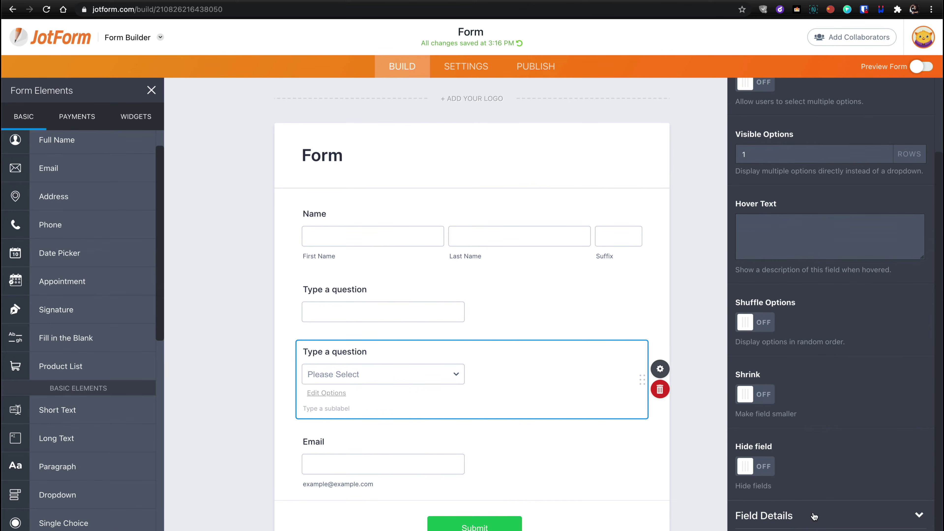
scroll(827, 388, down, 5)
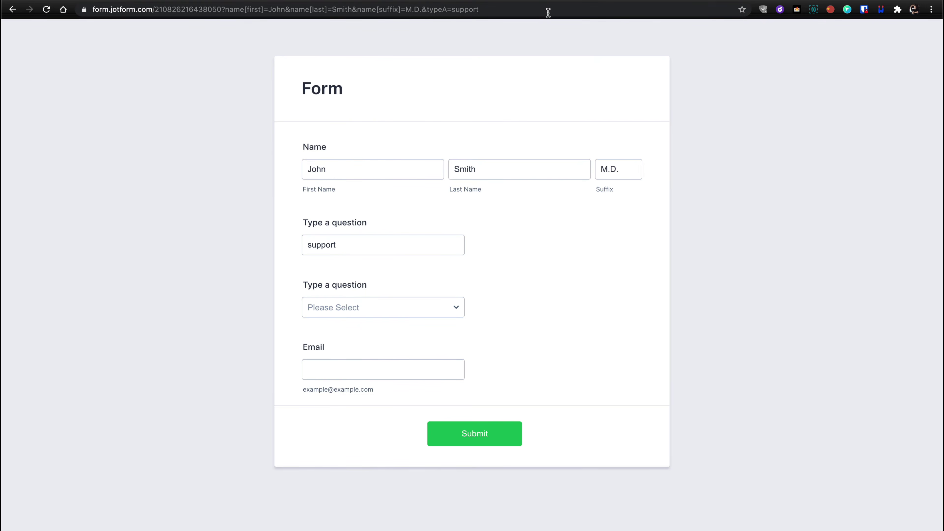
- Append &typeA26=sales to the form link, load it and check the dropdown question's selected option
click(549, 12)
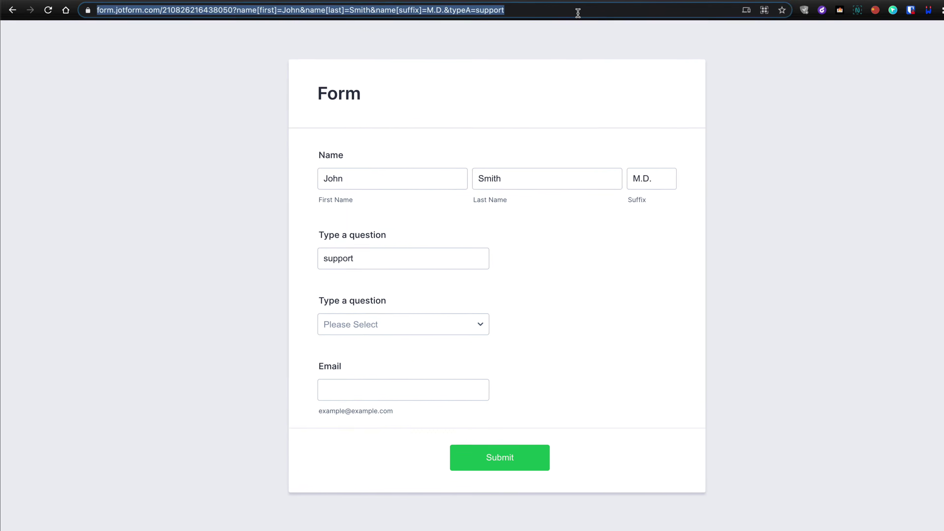
click(561, 13)
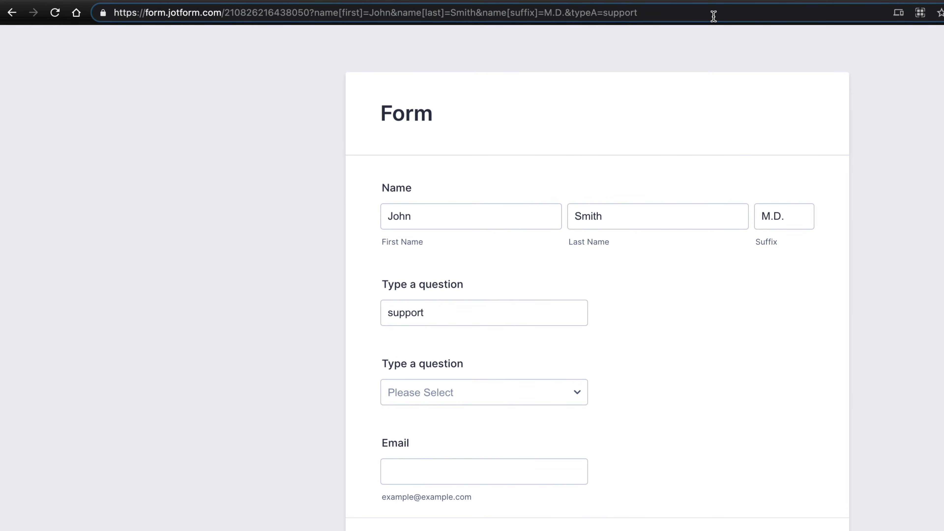
text(&)
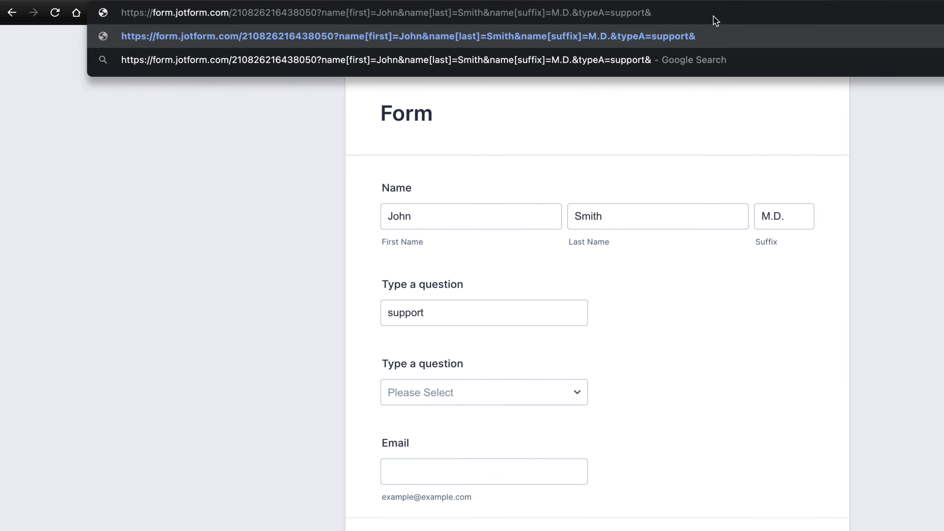
text(typeA)
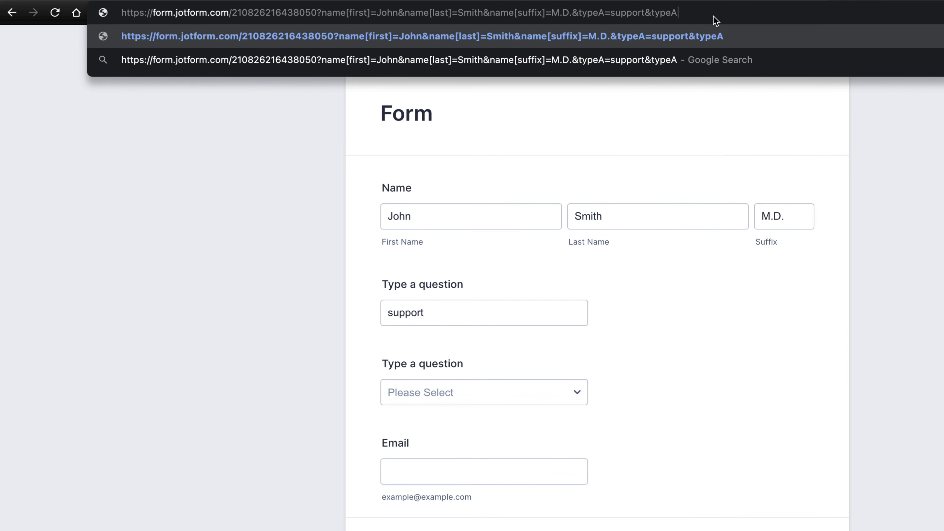
text(26=)
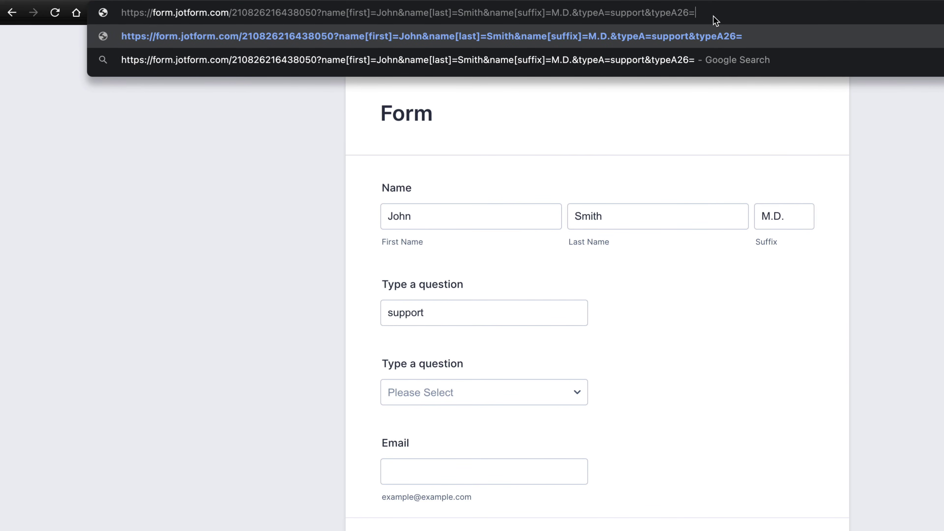
text(sales)
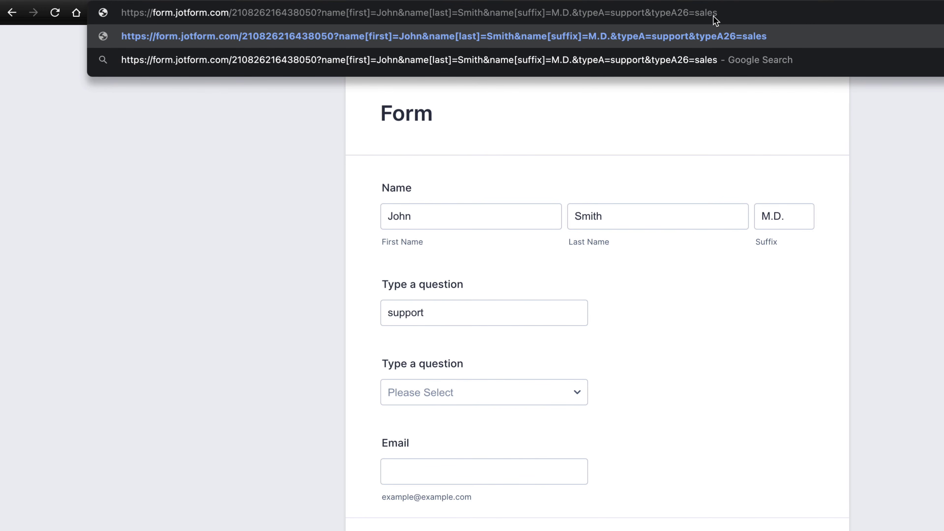
key(Return)
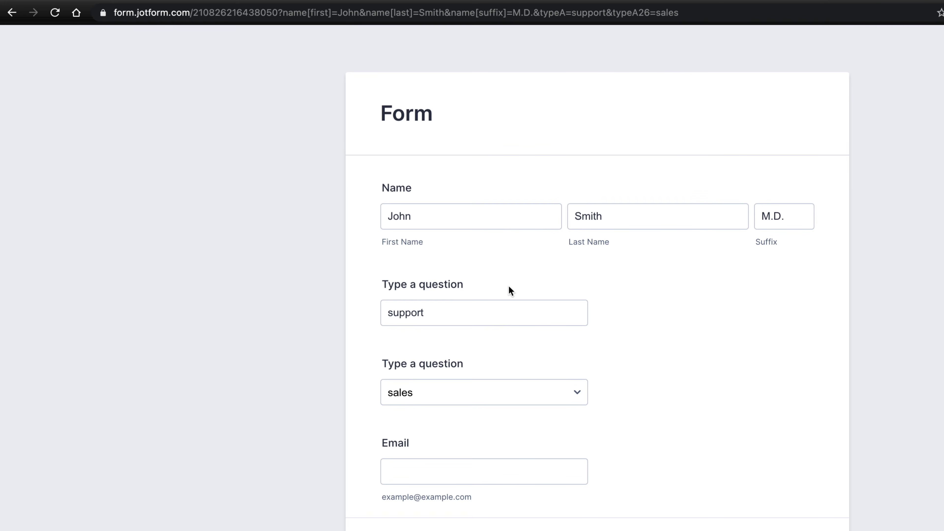
click(455, 395)
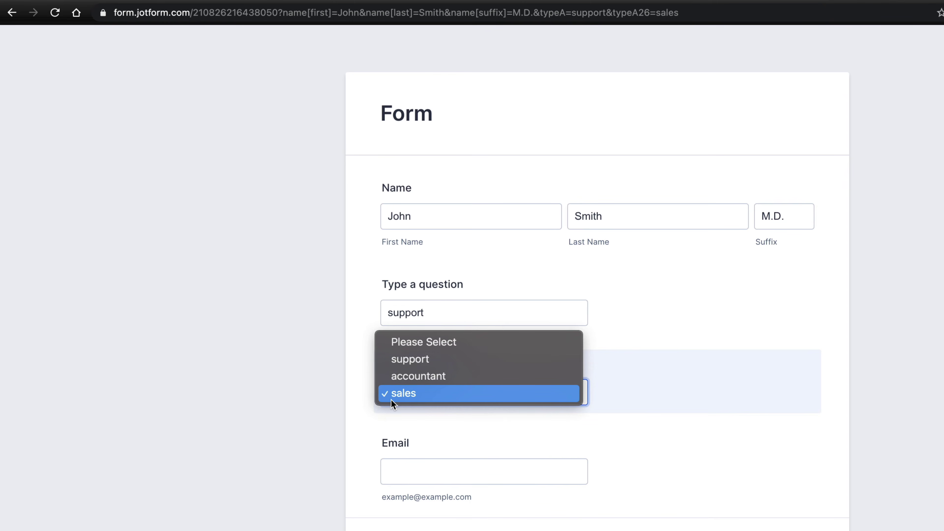
click(527, 465)
click(550, 465)
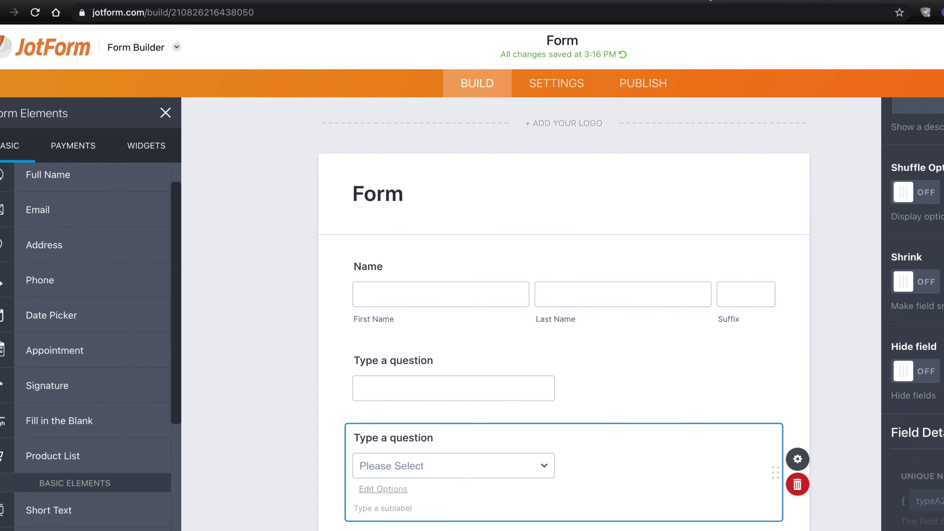
- Select the Email field in the form builder and look up its unique name in the advanced Field Details
scroll(608, 415, down, 1)
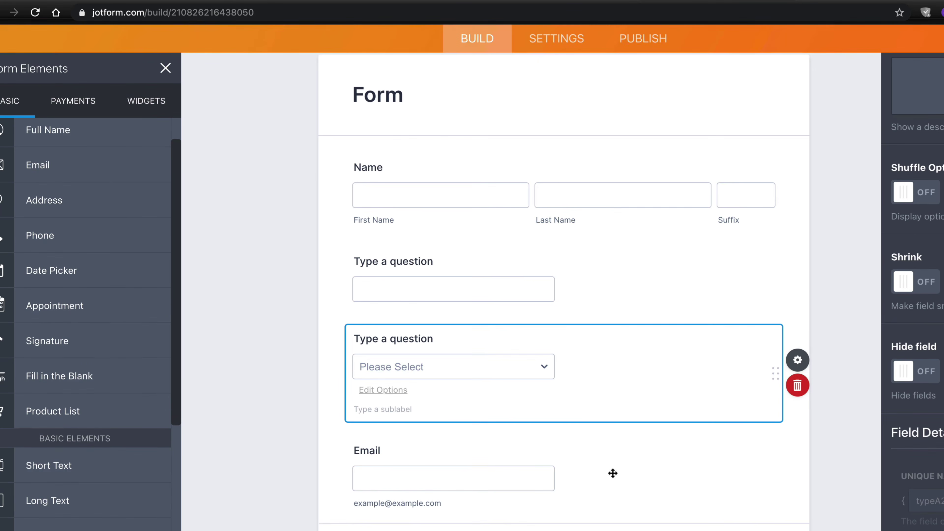
click(612, 474)
scroll(912, 298, down, 8)
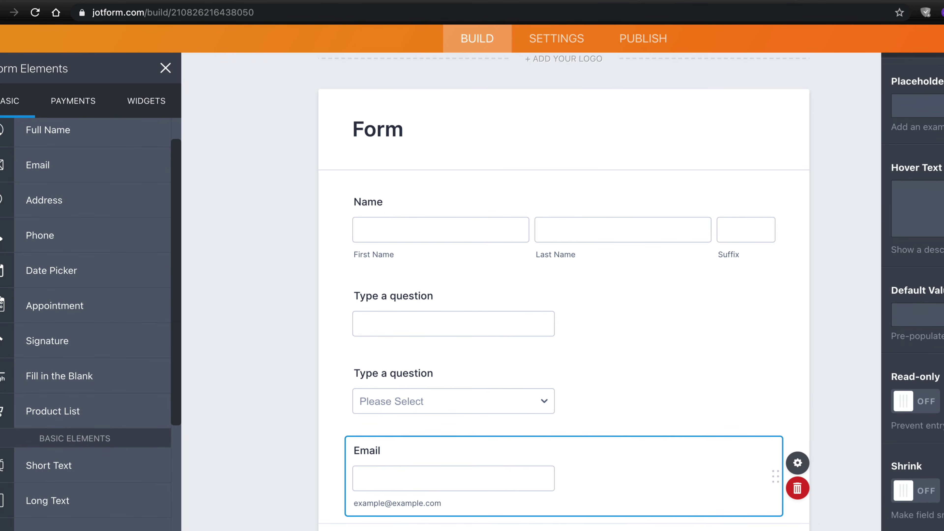
scroll(912, 298, down, 5)
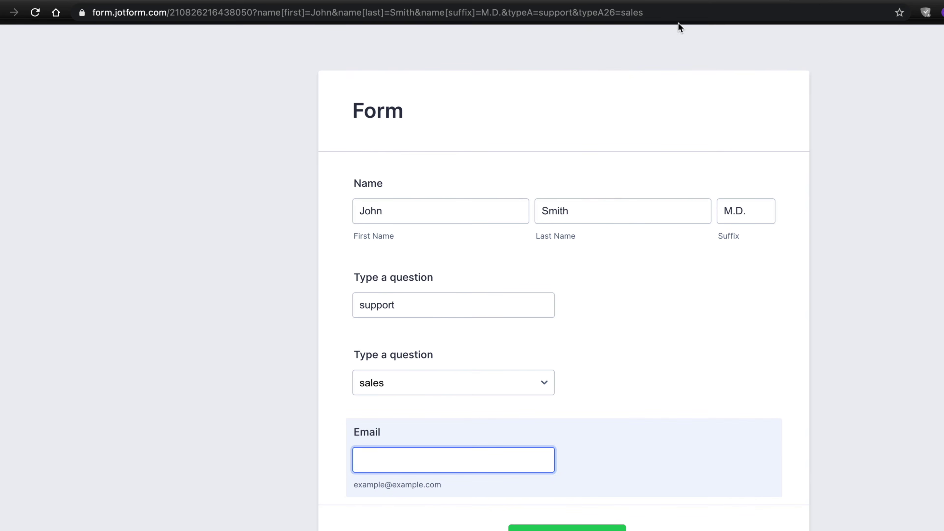
- Append an &email= parameter with a test email address to the prefilled form link, load it and check the Email field's value
click(693, 11)
click(697, 11)
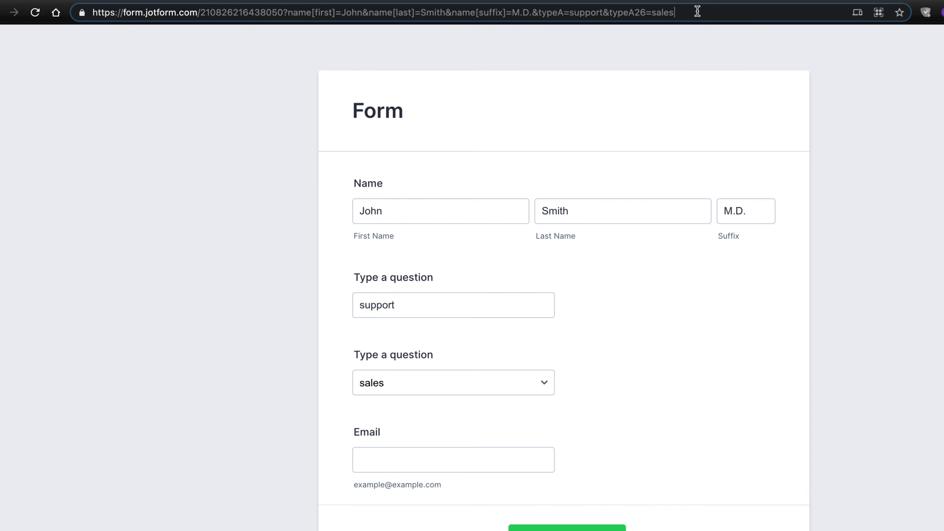
text(&)
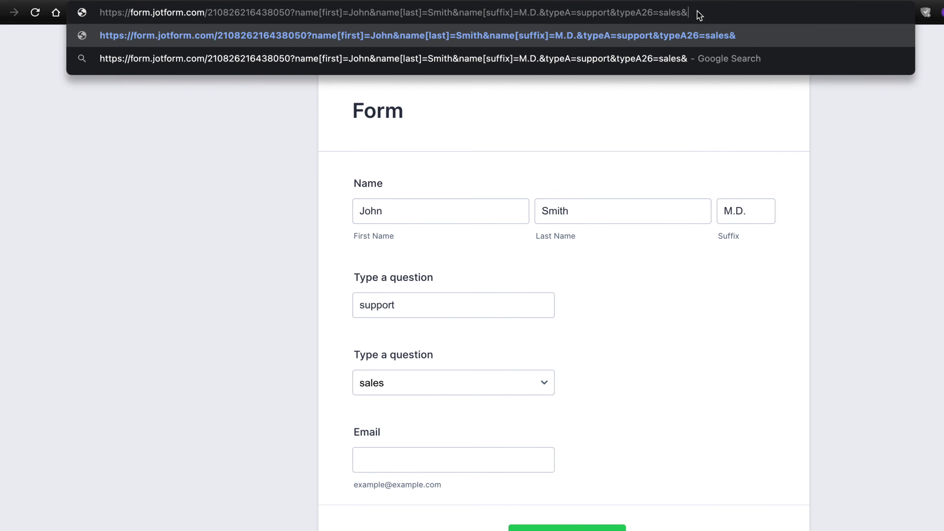
text(email)
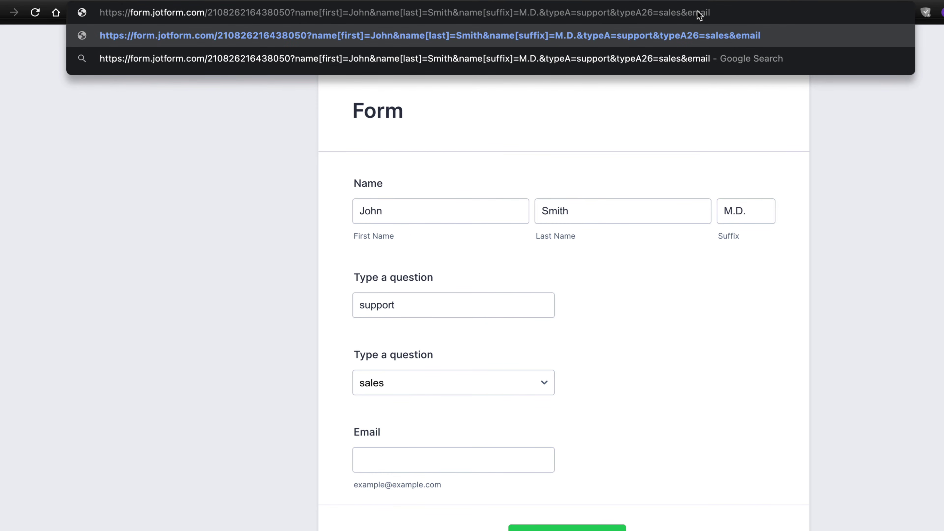
text(=)
text(test)
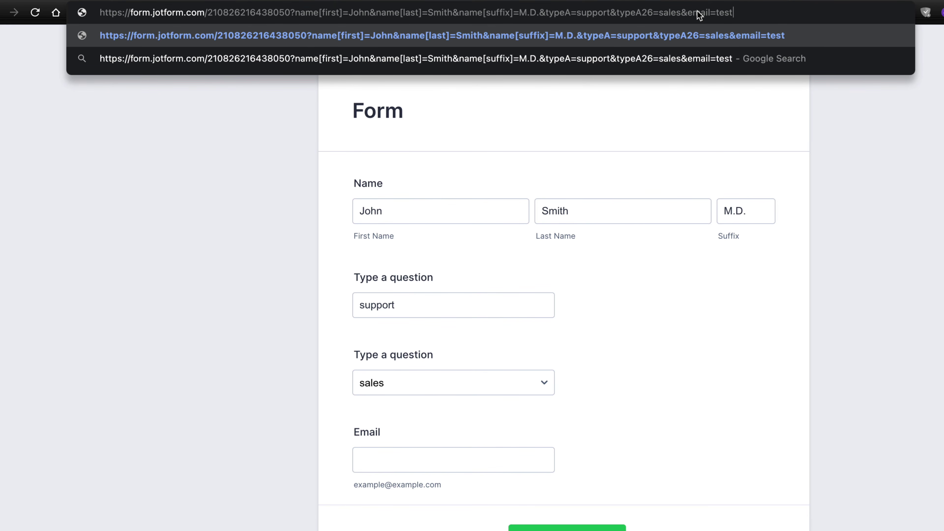
text(@test.com)
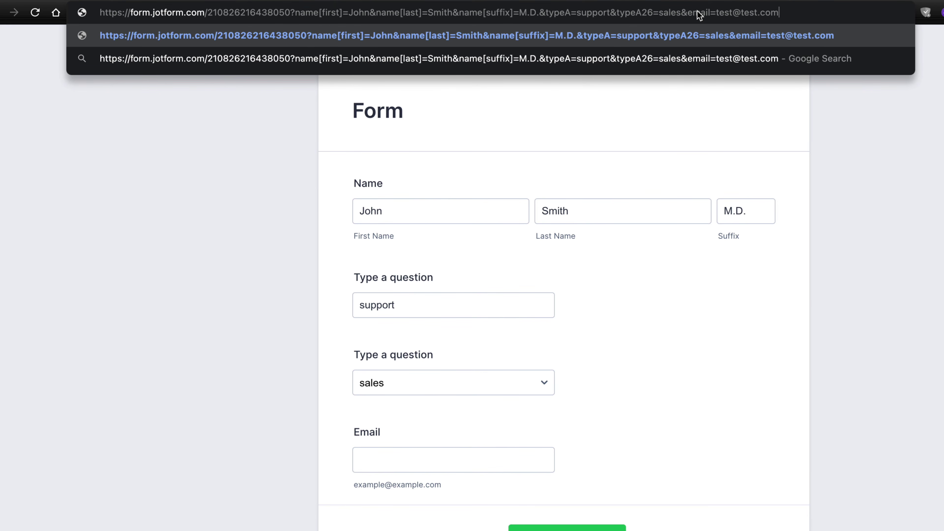
key(Return)
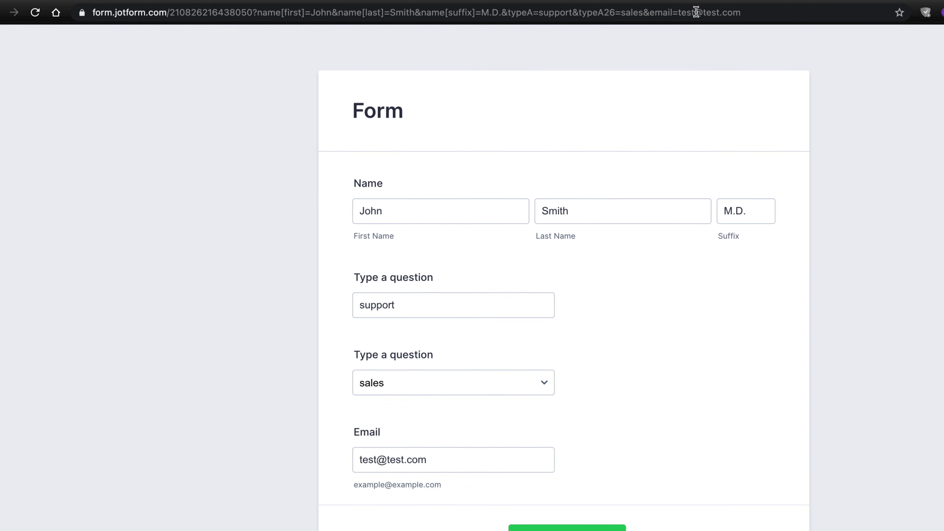
click(356, 459)
click(642, 423)
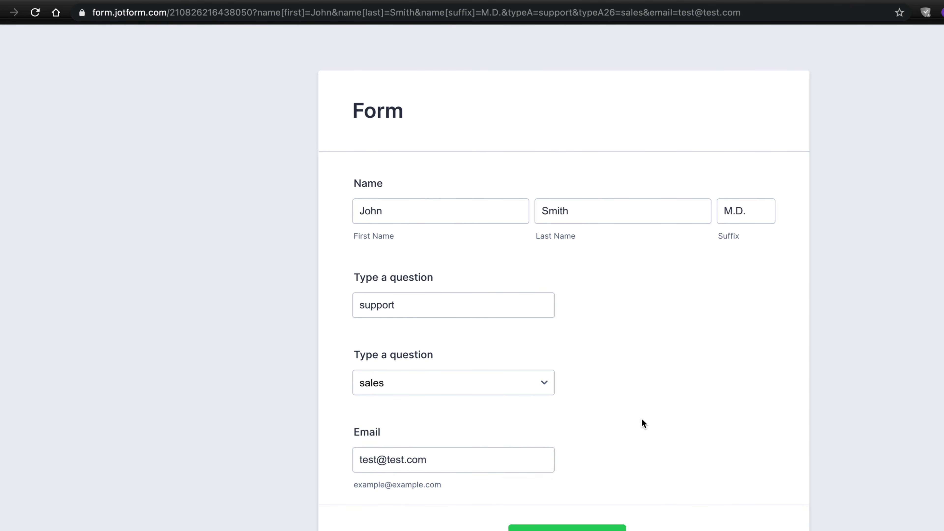